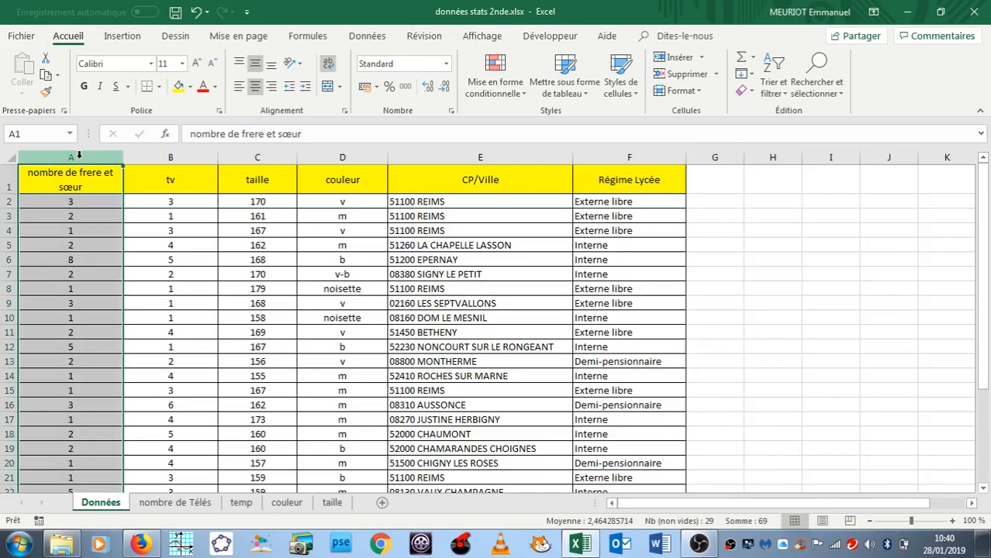
Copy the sibling-count column A from the Données sheet into column A of the temp sheet
key(ctrl+c)
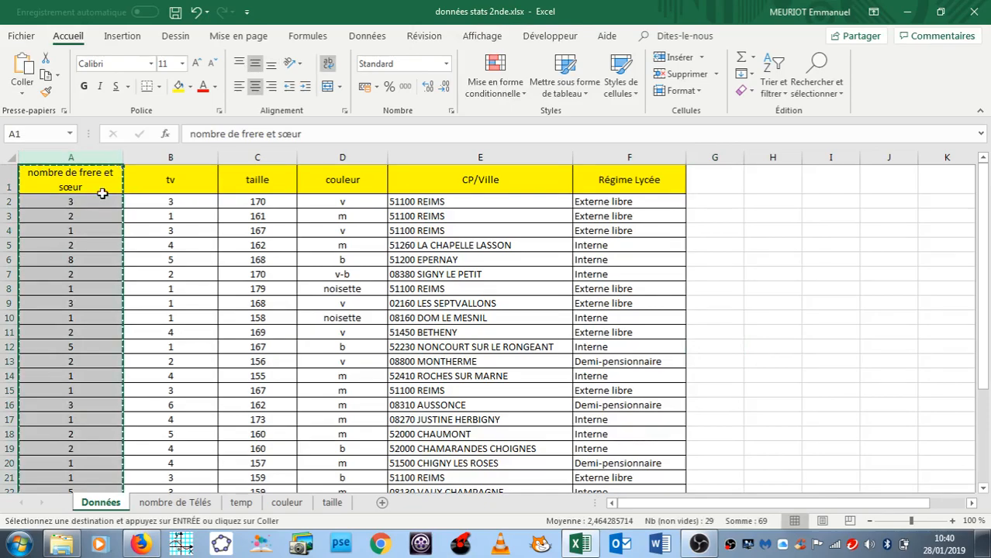
click(241, 503)
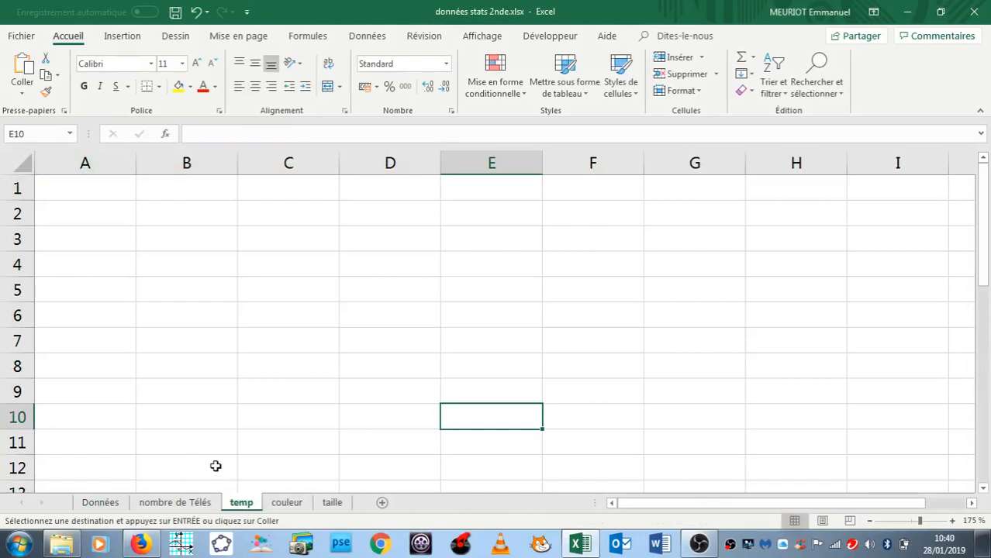
click(110, 157)
right_click(105, 160)
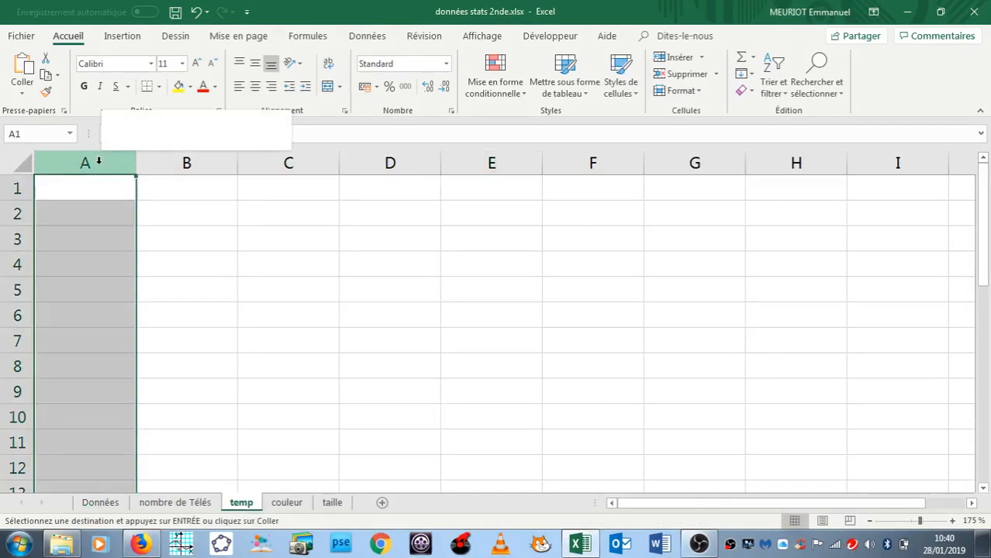
click(134, 224)
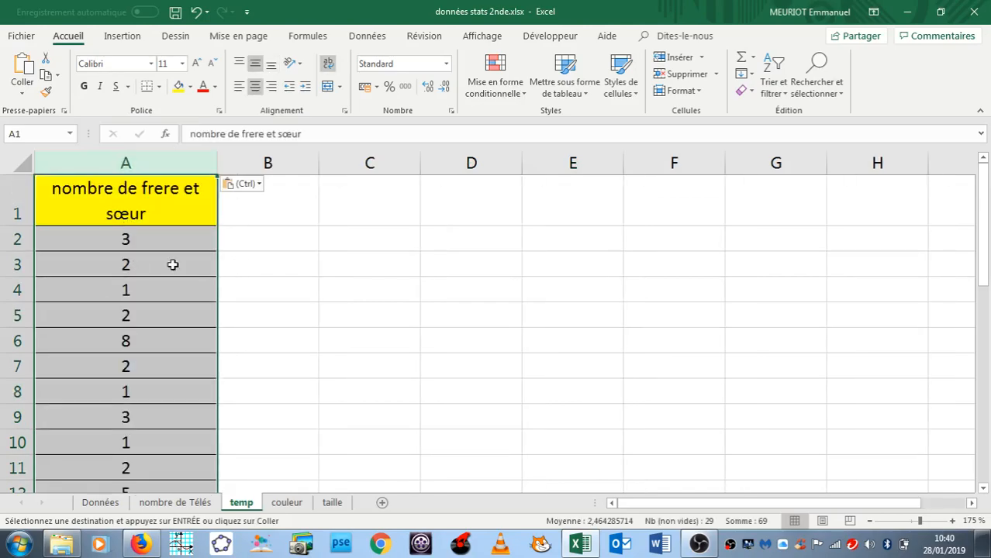
Enter the label "nombre de 1 :" in C3 and widen column C to fit it
click(349, 272)
key(Escape)
text(no)
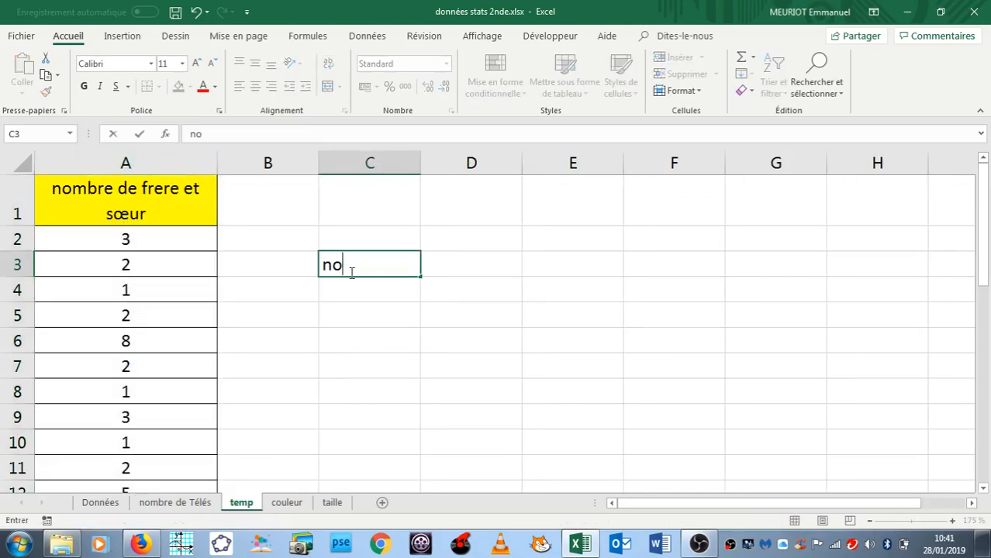
text(mbre de)
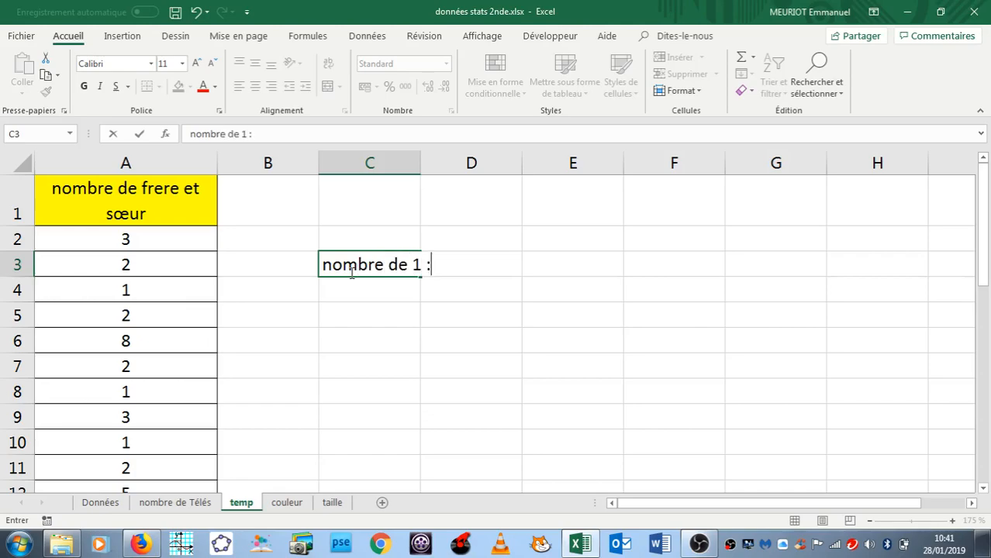
click(480, 341)
drag(420, 159, 458, 165)
click(494, 268)
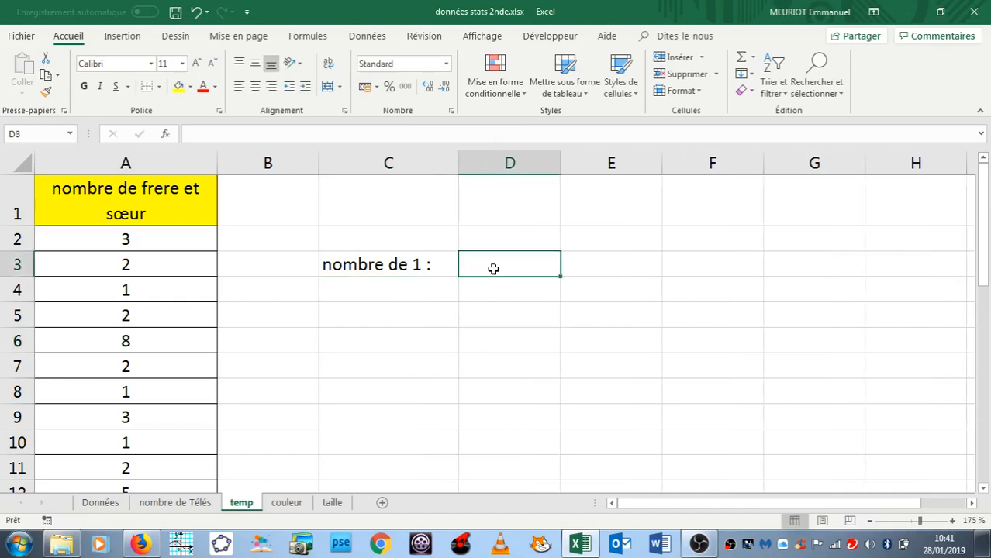
Sort the sibling counts in column A in ascending order and look through the sorted list
click(159, 159)
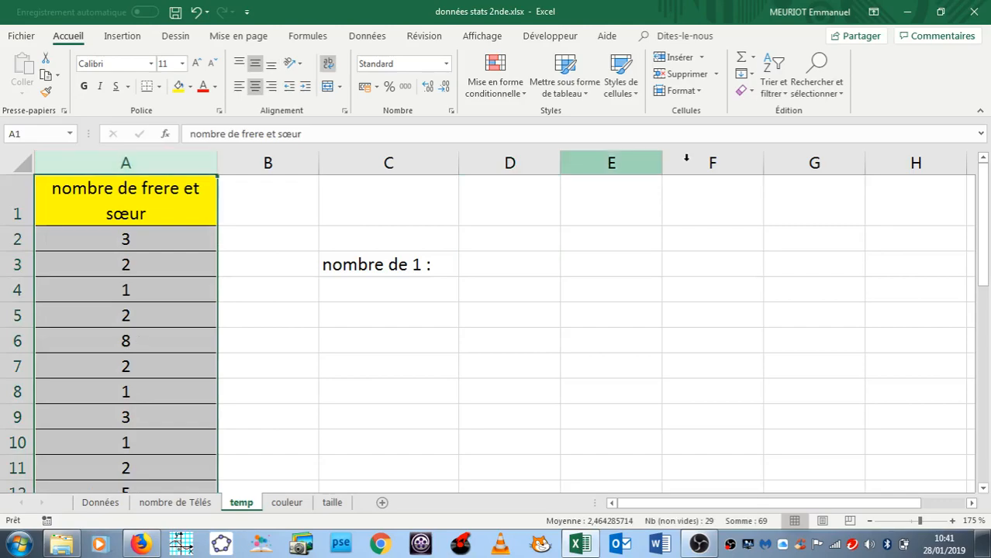
click(775, 93)
click(814, 111)
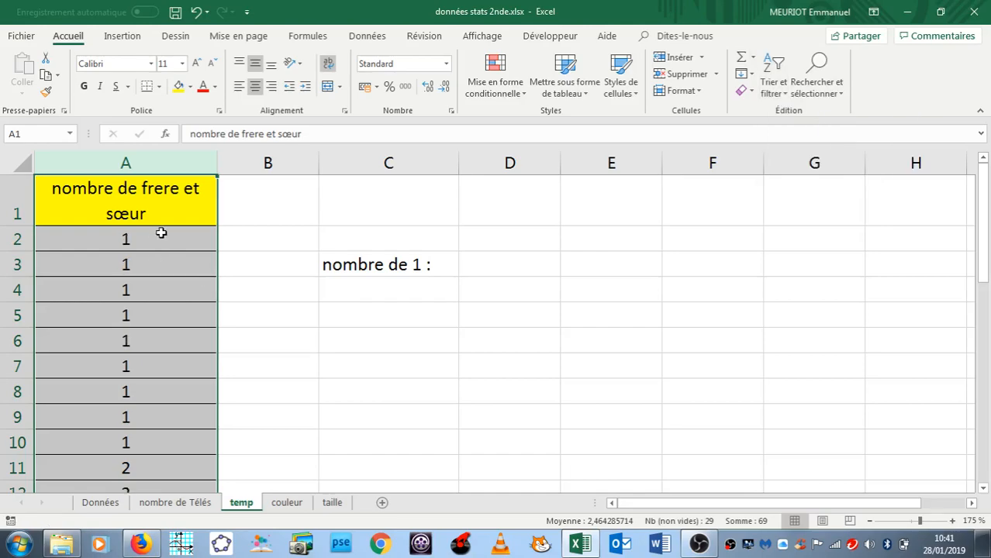
scroll(147, 362, down, 3)
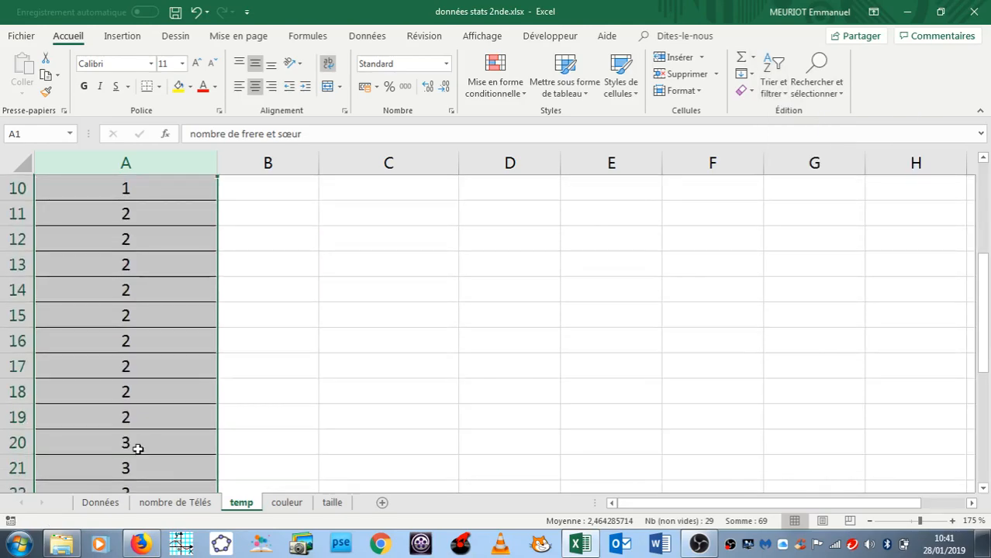
scroll(137, 341, up, 3)
click(357, 396)
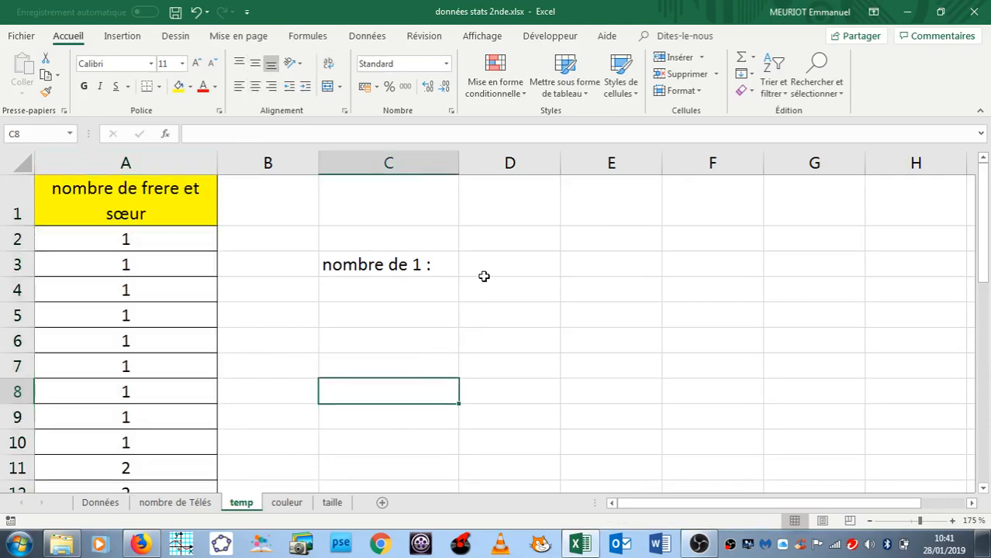
Count the cells containing 1 by selecting A2:A10, and enter 9 in D3
drag(172, 232, 184, 442)
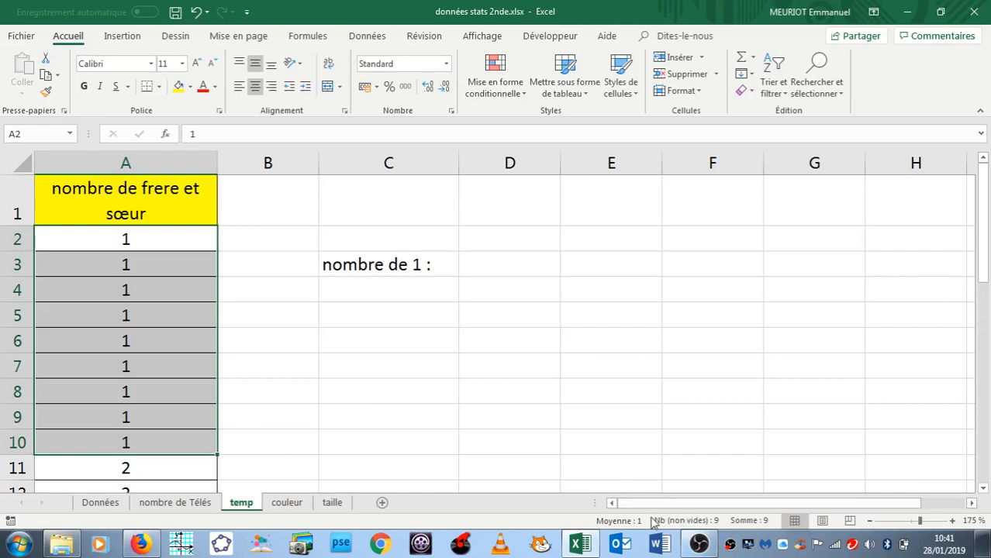
click(520, 265)
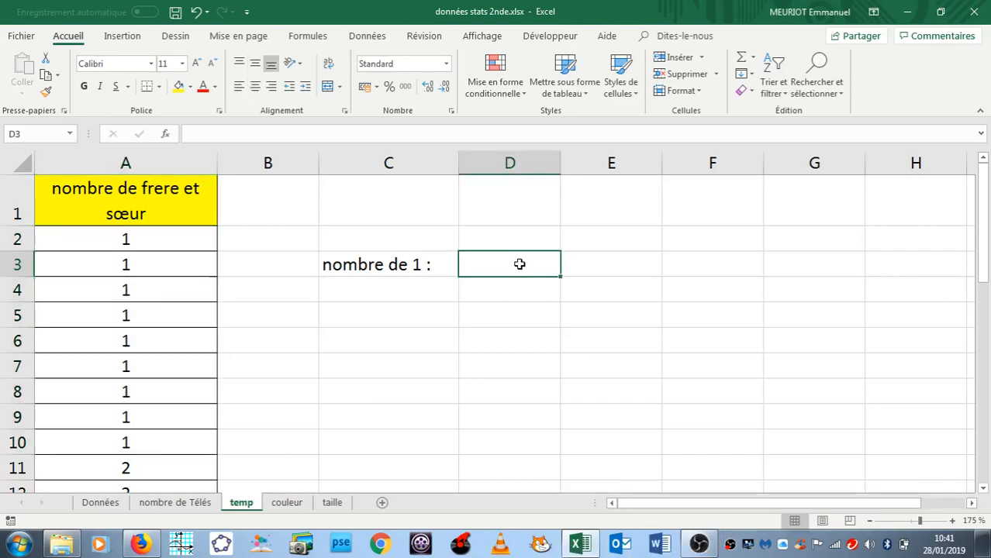
text(9)
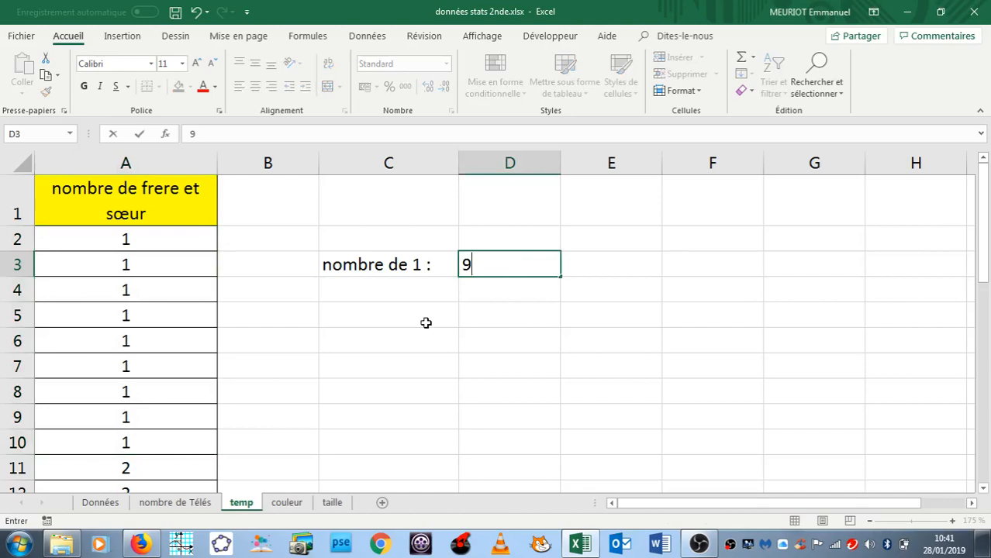
Enter the label "nombre de 3 :" in C5
click(418, 325)
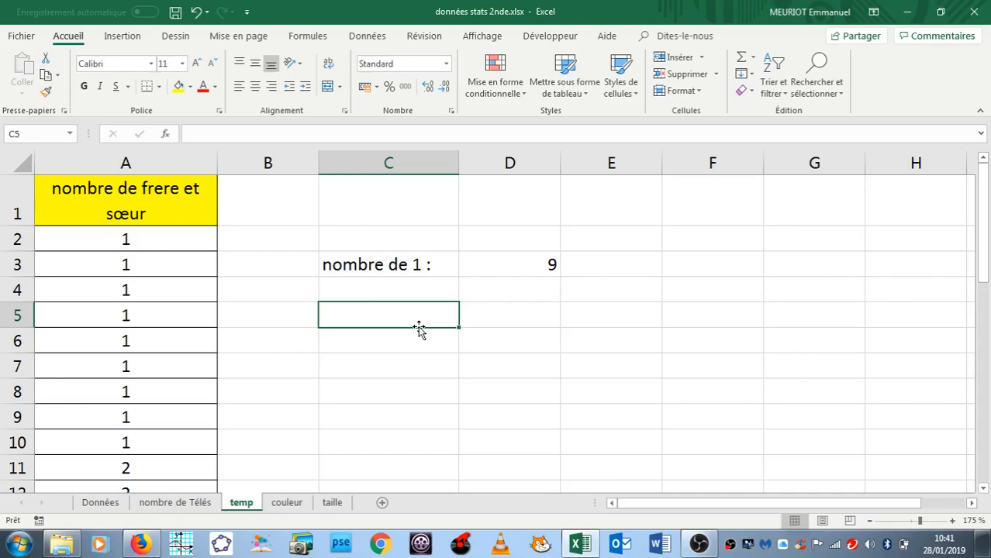
text(nombre)
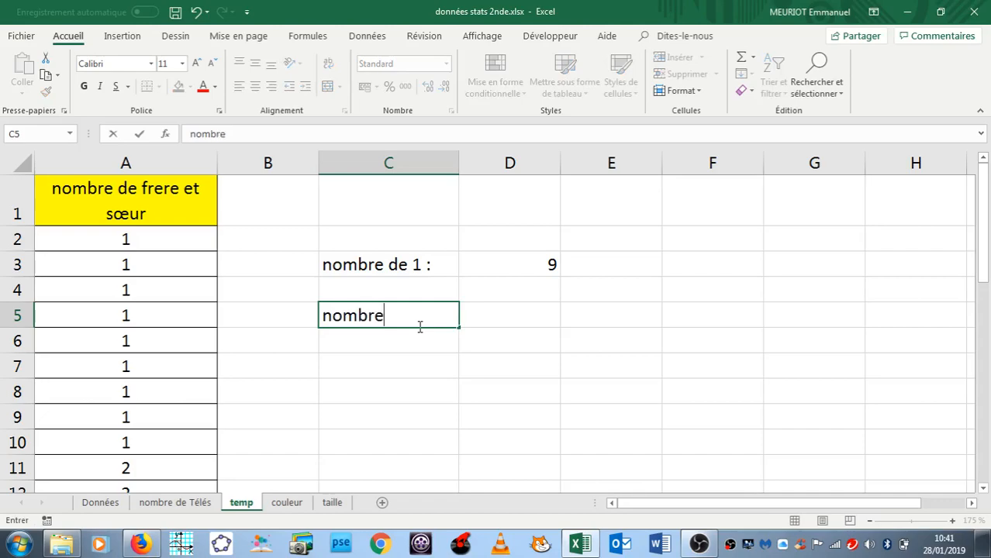
text( d e 3 :)
key(Tab)
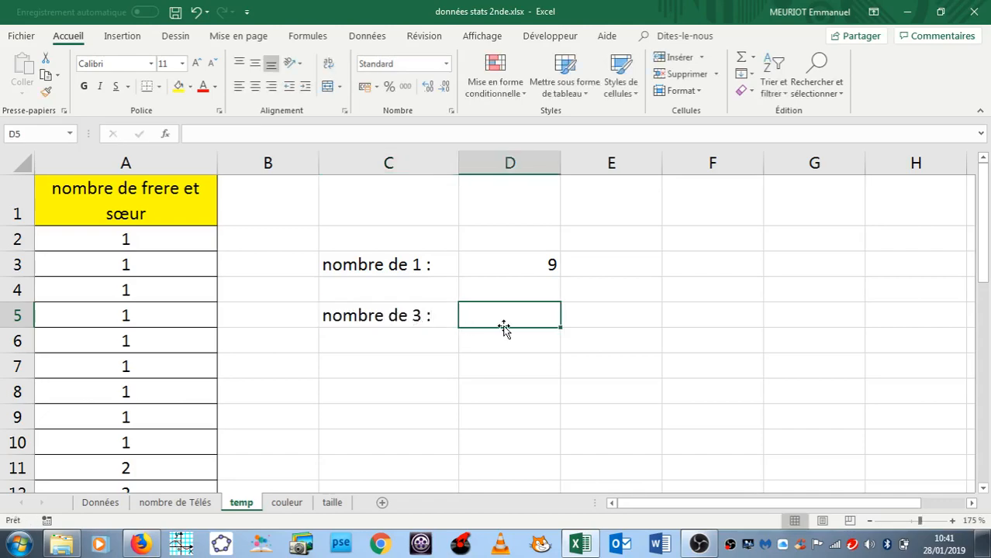
Enter the formula =NB.SI(A2:A29;3) in D5 to count the threes in the sibling data
ctrl+scroll(478, 375, up, 2)
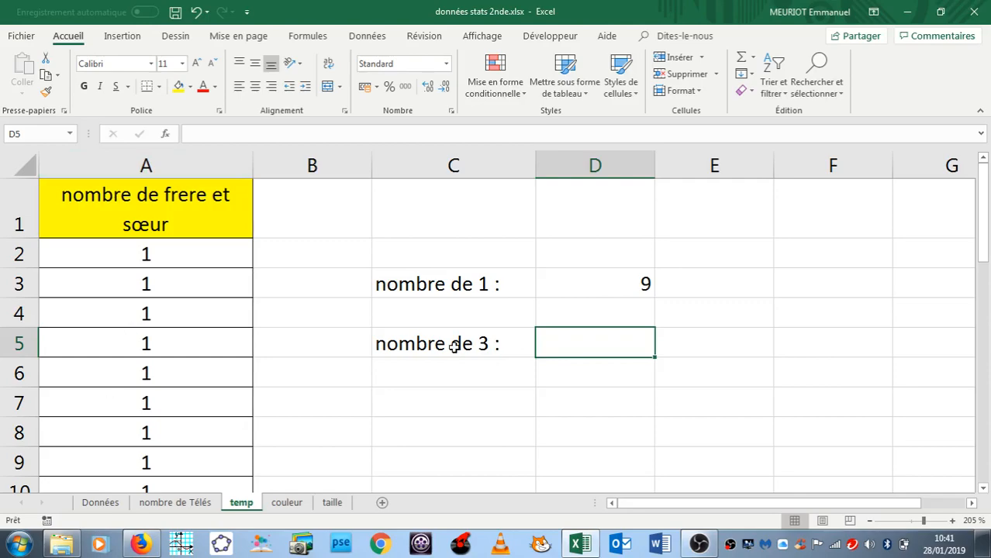
double_click(575, 346)
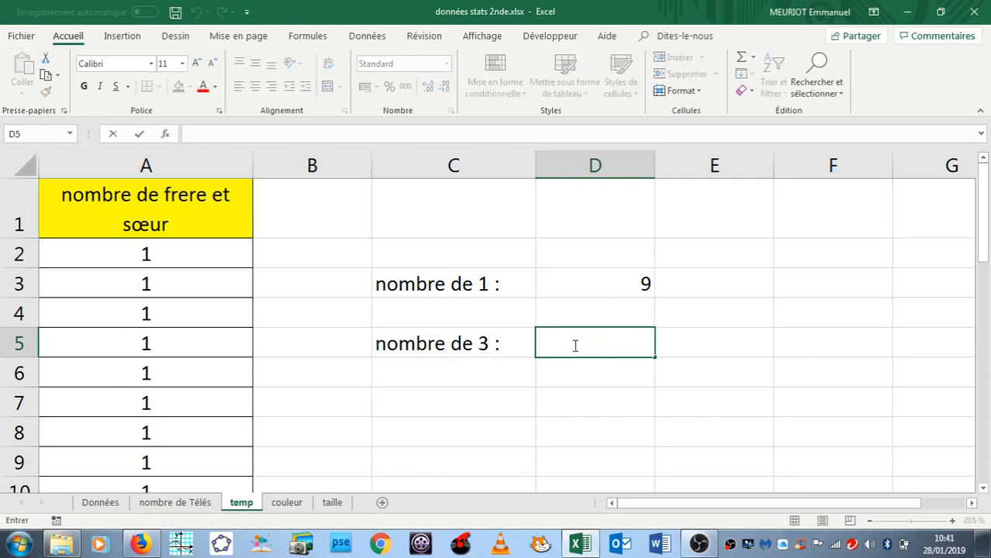
text(=NB.SI()
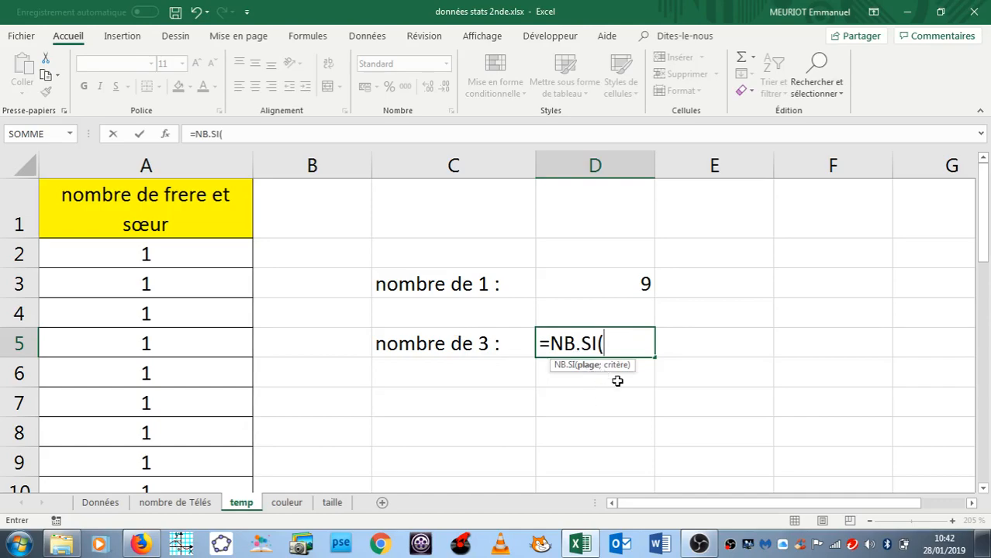
drag(194, 256, 176, 462)
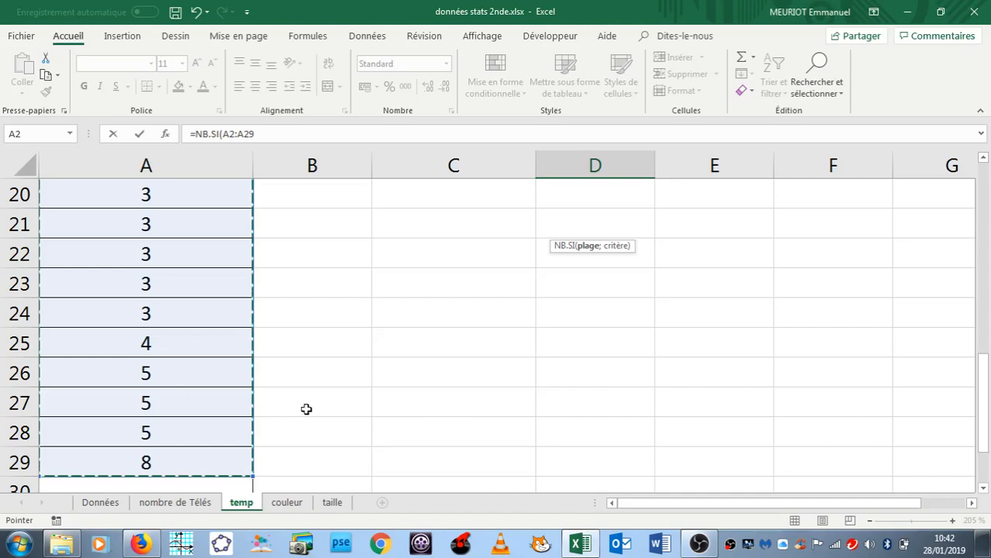
drag(982, 390, 982, 193)
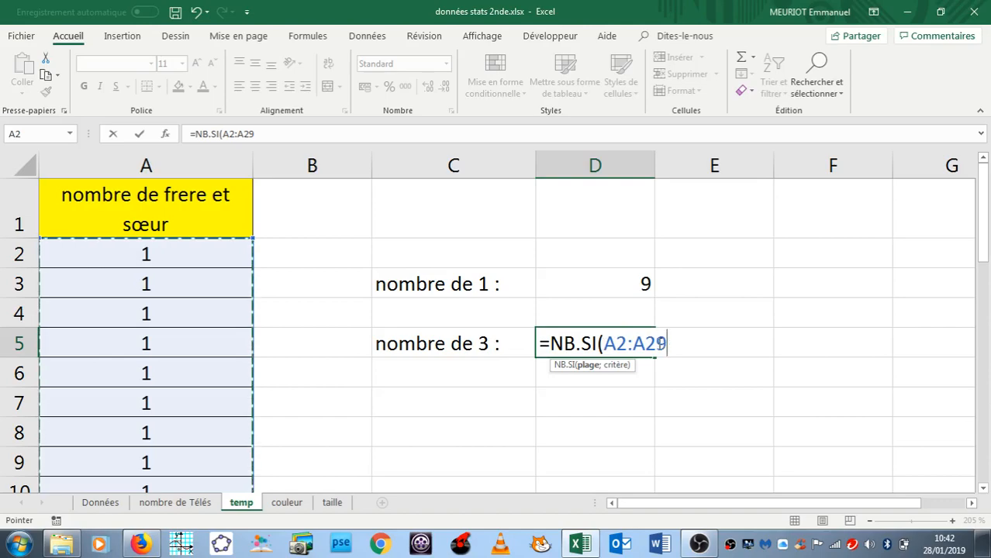
text(;)
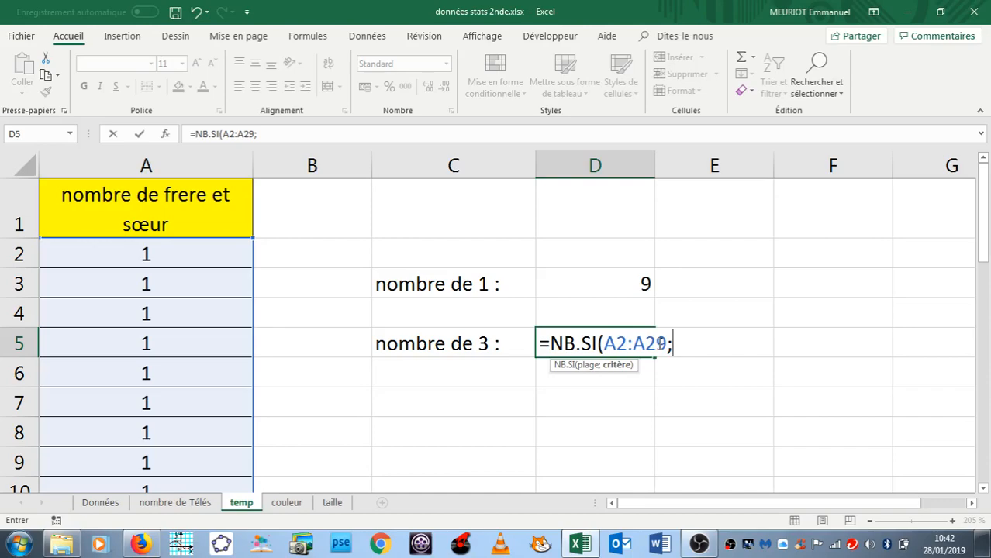
text(3))
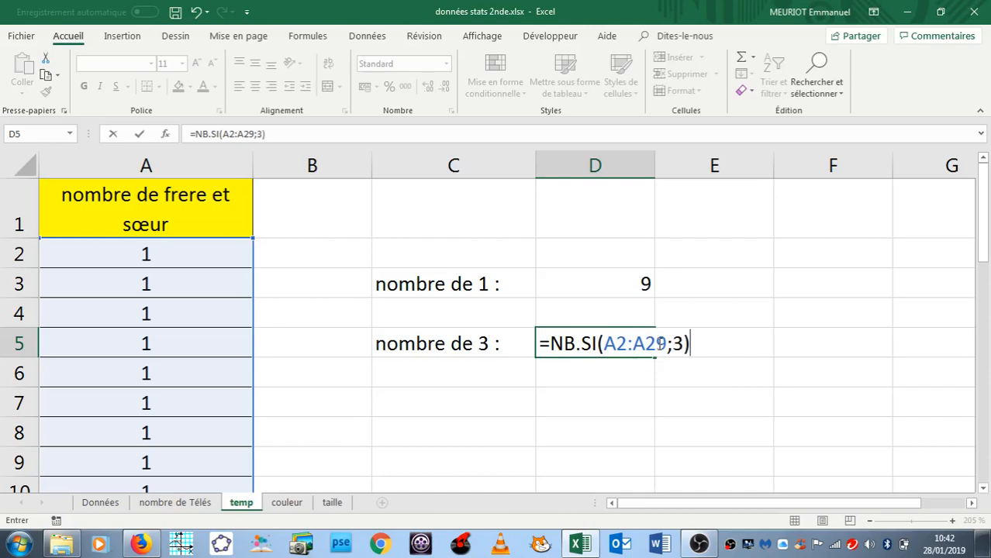
key(Return)
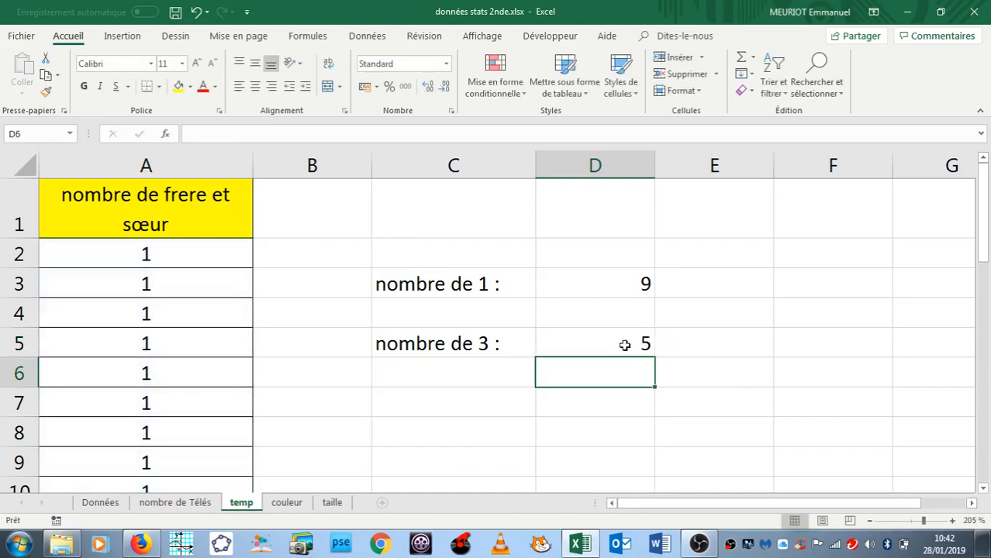
Enter the label "nombre de 4 :" in C6
click(441, 371)
text(nombre)
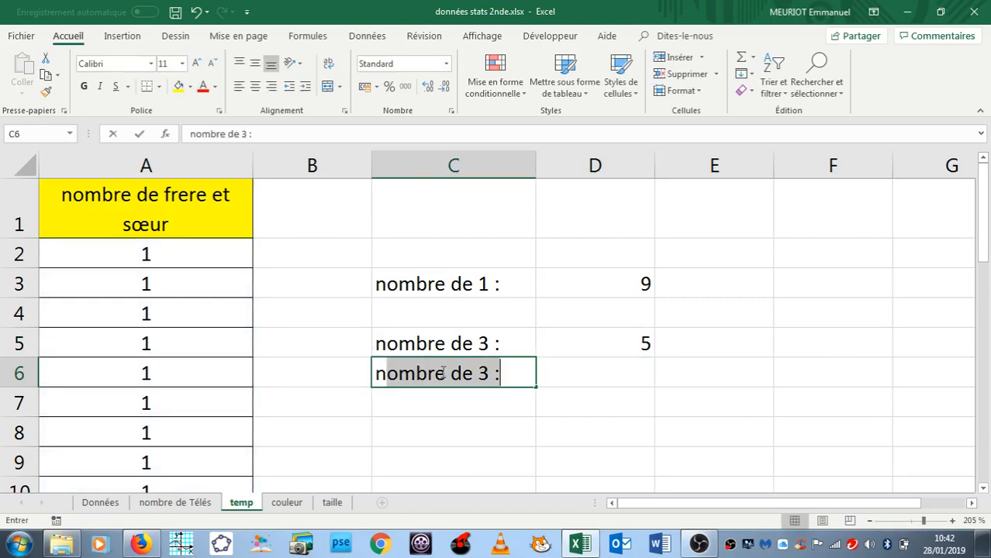
text( de )
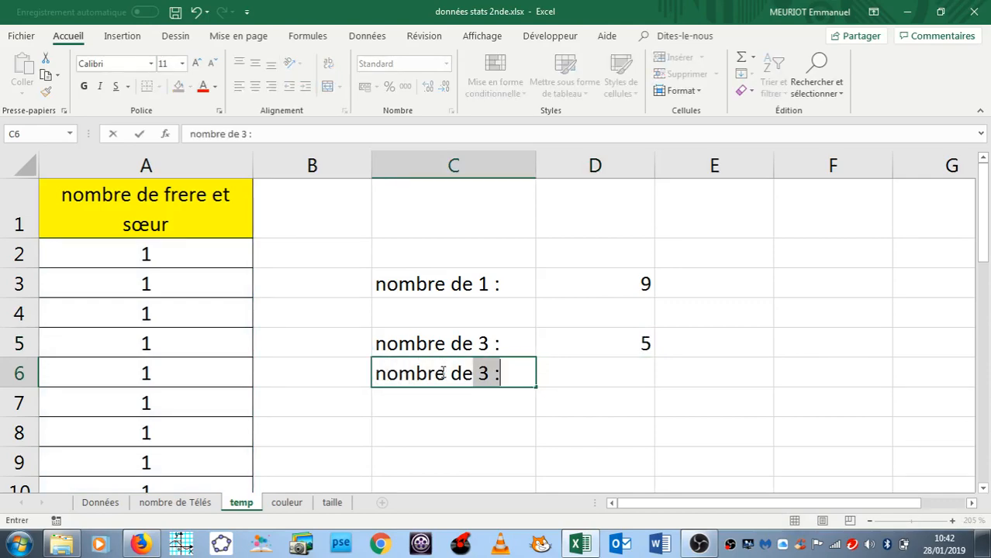
text(4 :)
Enter the formula =NB.SI(A:A;4) in D6 to count the fours across the whole of column A
click(589, 364)
text(=NB)
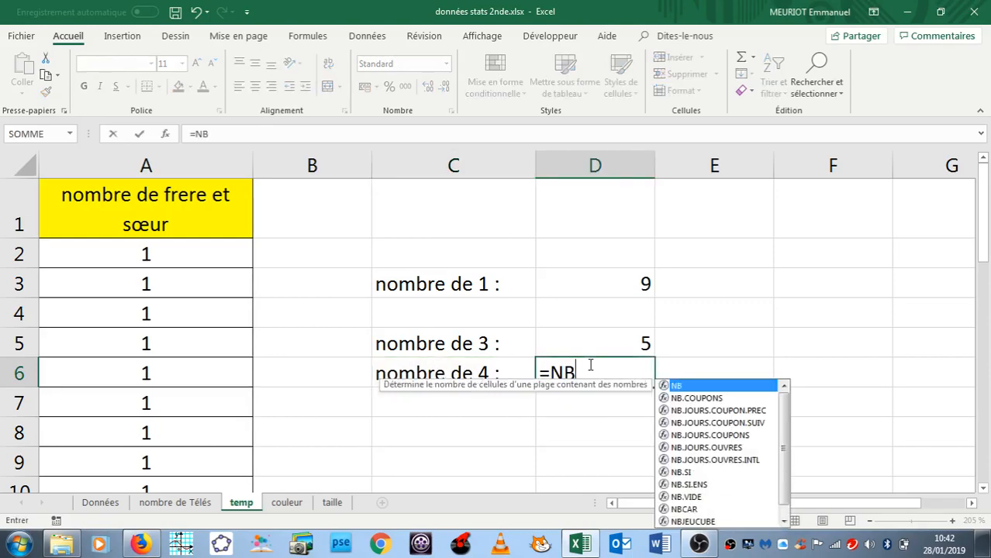
text(.SI()
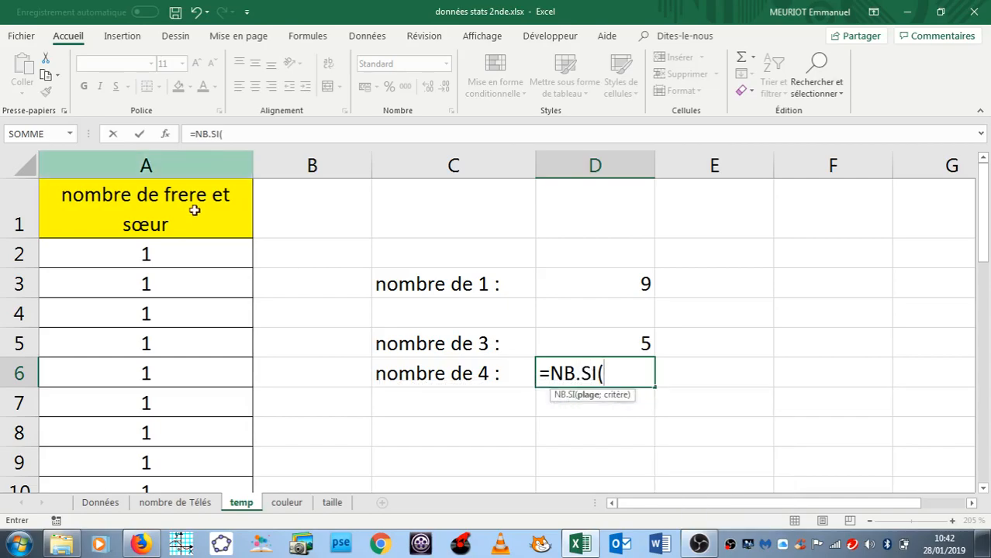
click(179, 165)
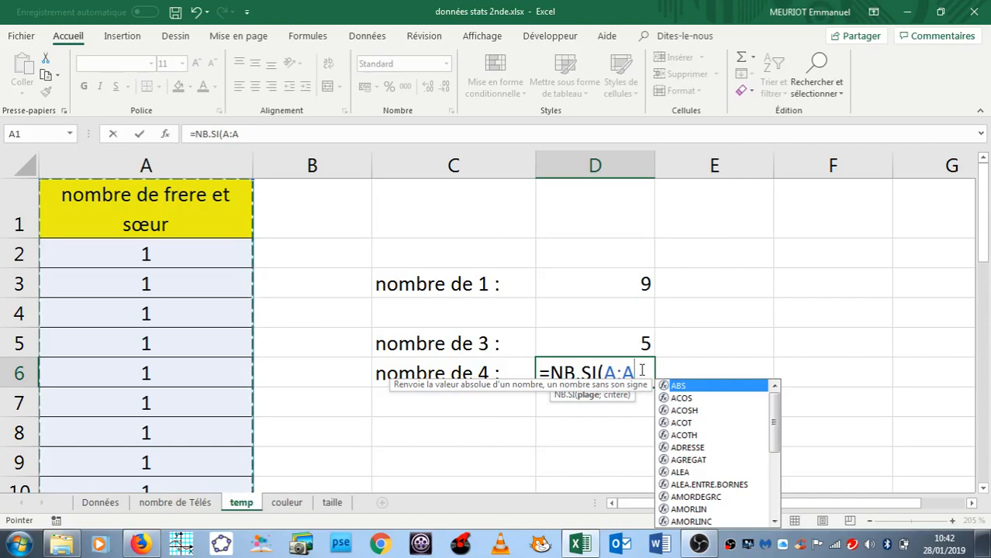
text(;4))
key(Return)
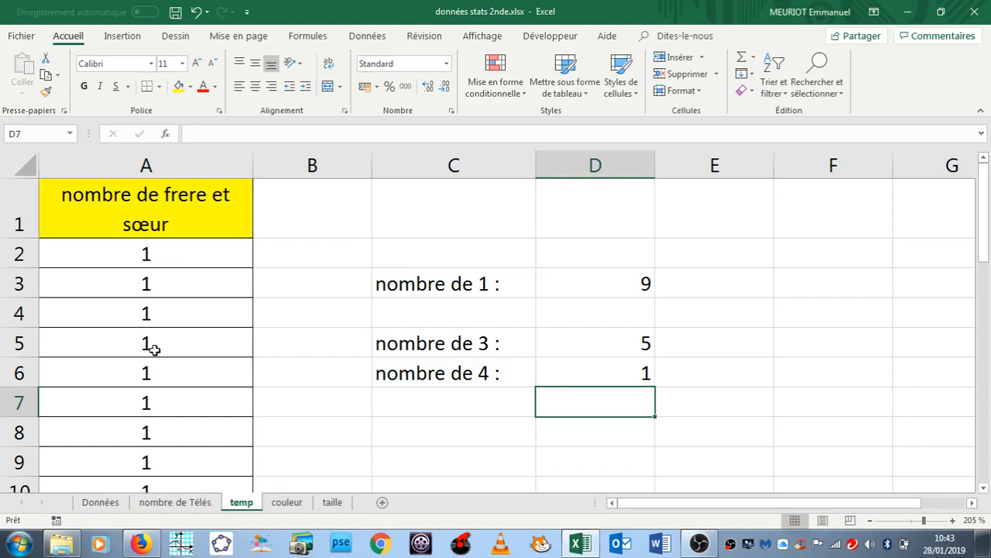
Copy the couleur column from the Données sheet into column B of the temp sheet
click(100, 503)
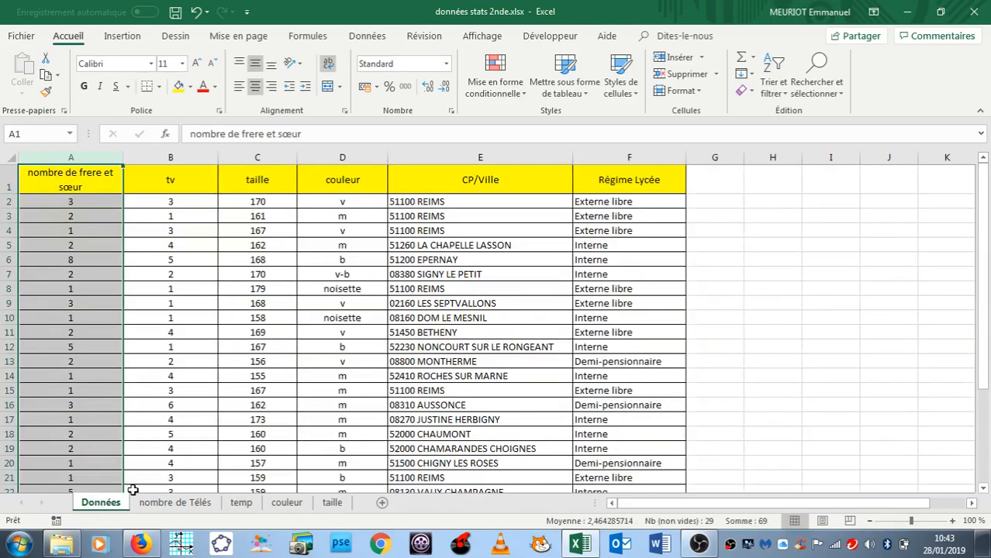
click(344, 158)
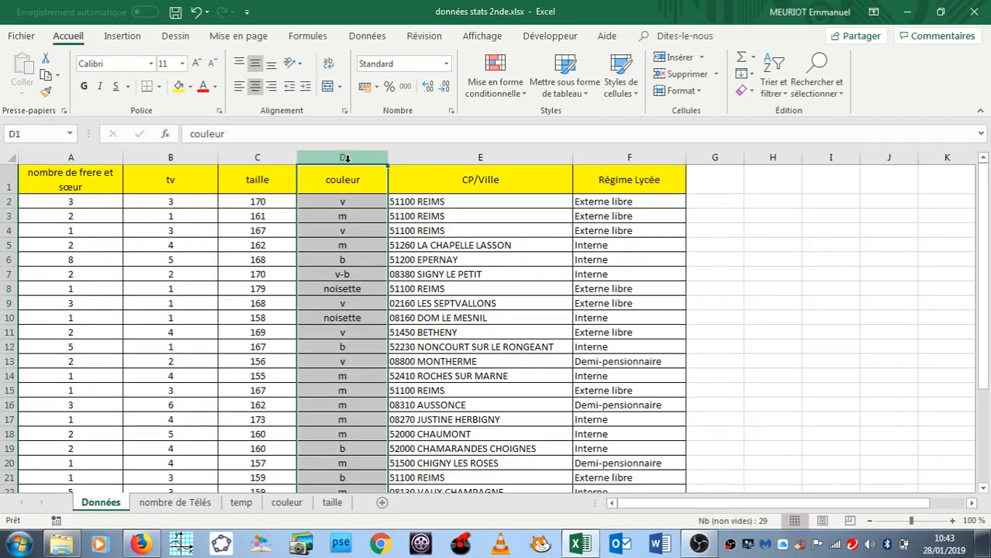
right_click(348, 159)
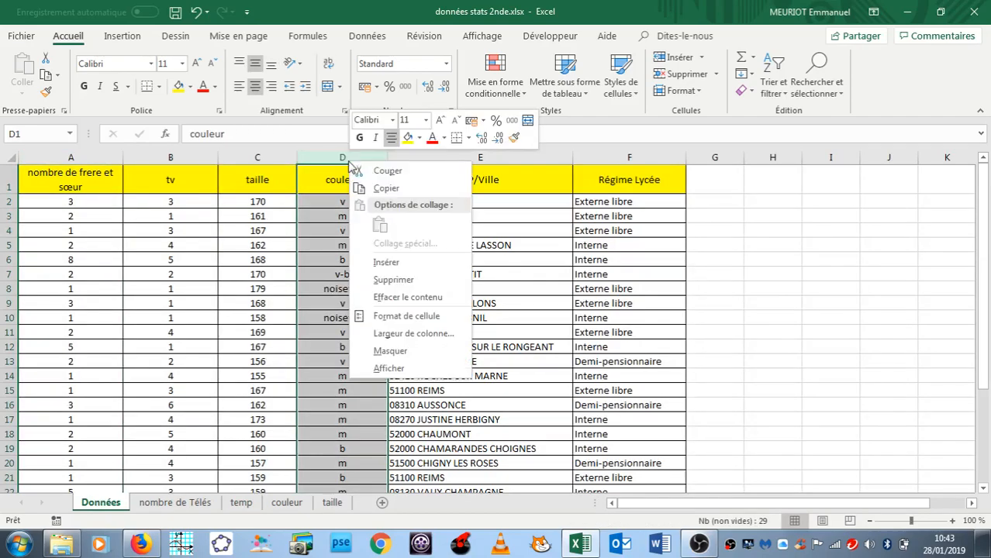
click(372, 192)
click(239, 503)
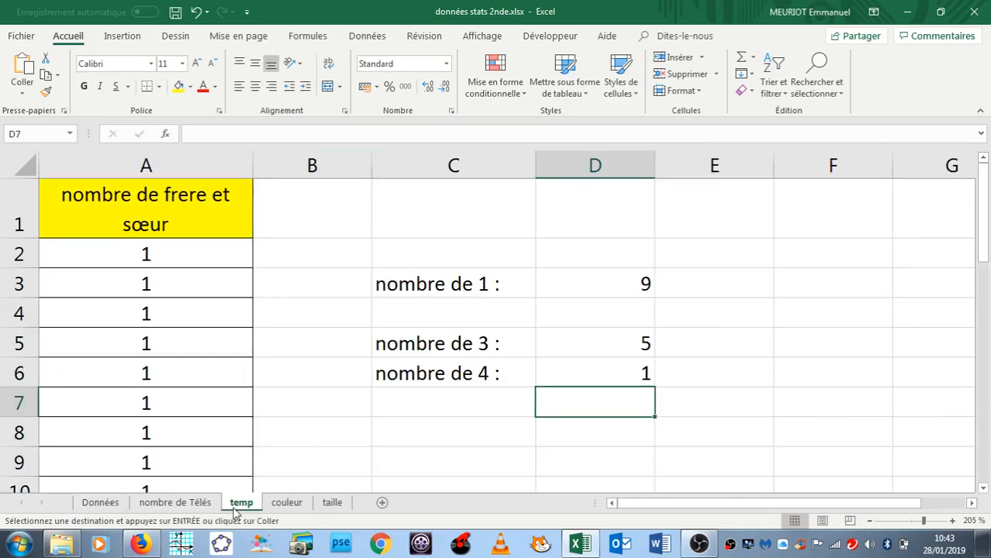
click(310, 163)
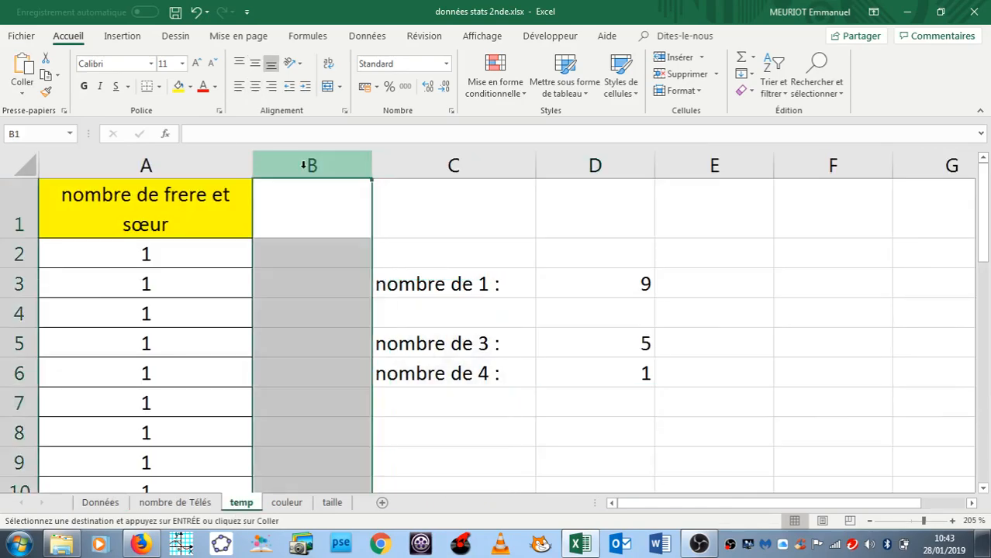
right_click(307, 171)
click(335, 231)
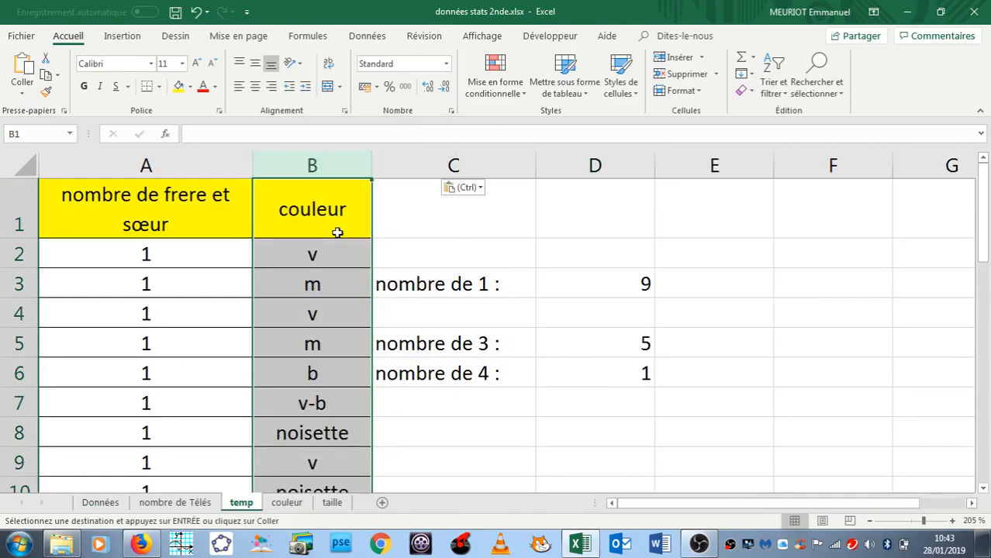
scroll(479, 375, down, 1)
scroll(480, 375, up, 1)
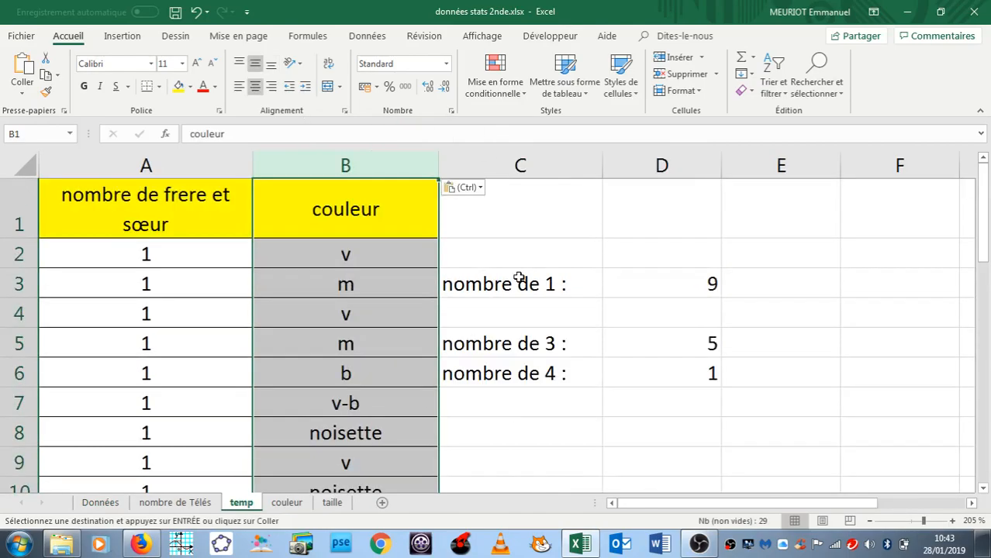
Enter the label "nombre de v :" in C8
click(351, 252)
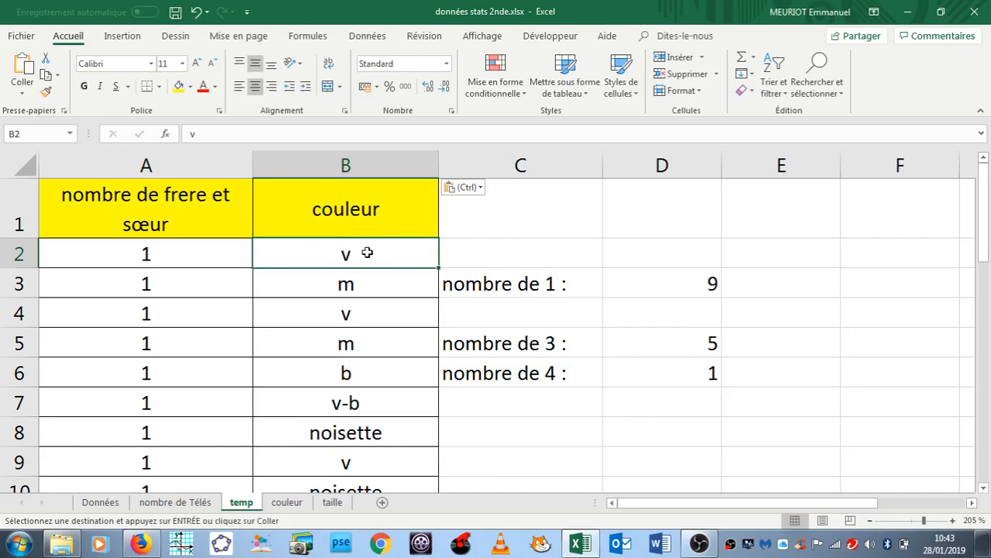
click(480, 442)
text(nom)
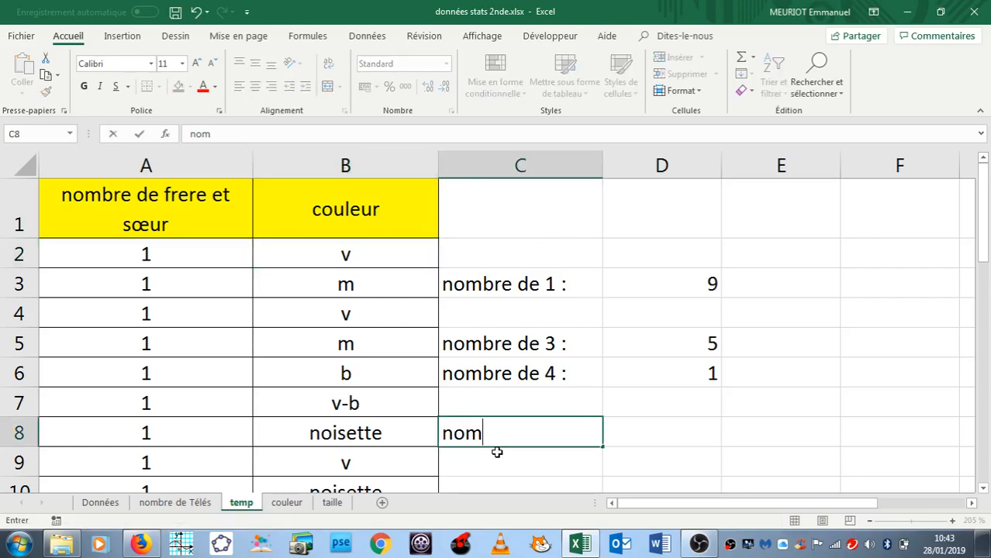
text(bre de v :)
key(Tab)
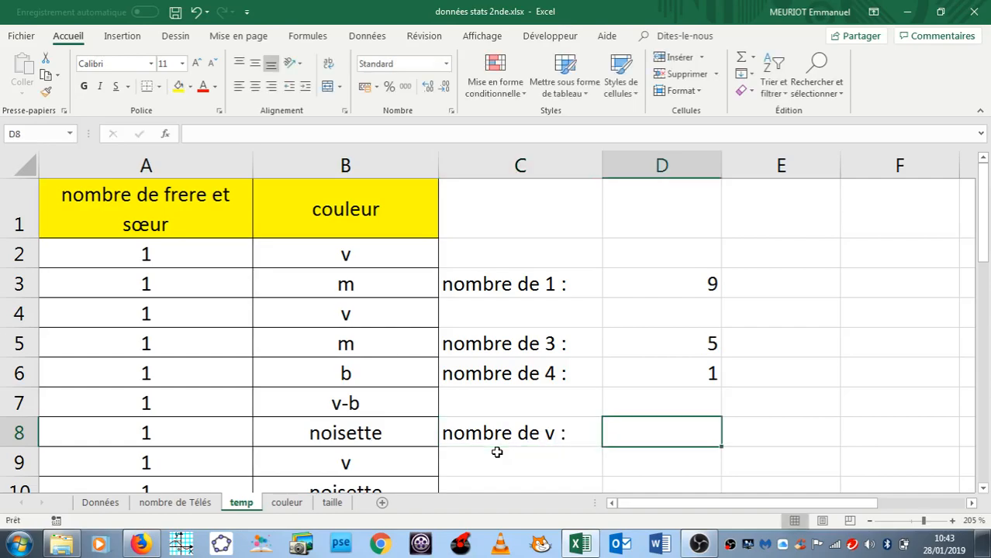
Enter the formula =NB.SI(B2:B29;"v") in D8 to count the v entries in the couleur data
text(=)
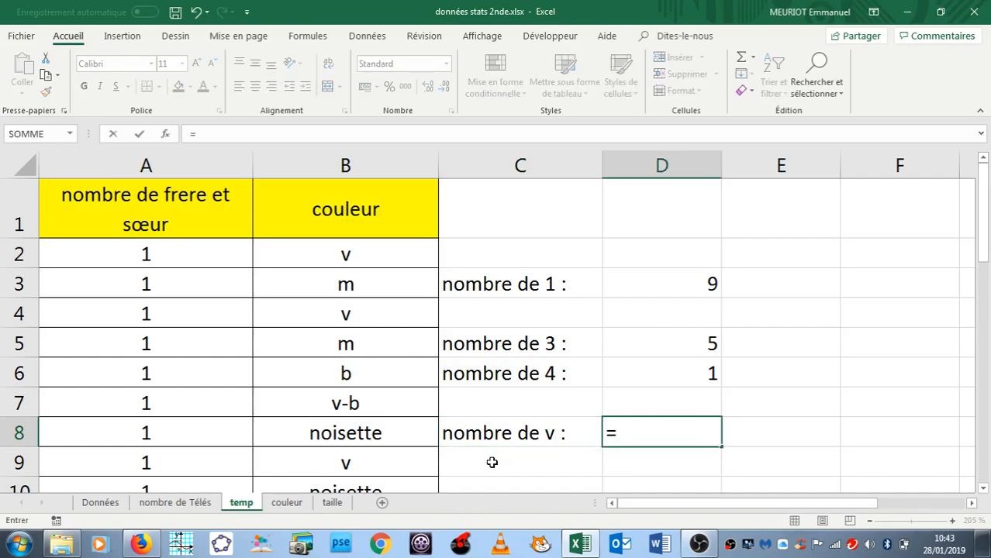
text(NB)
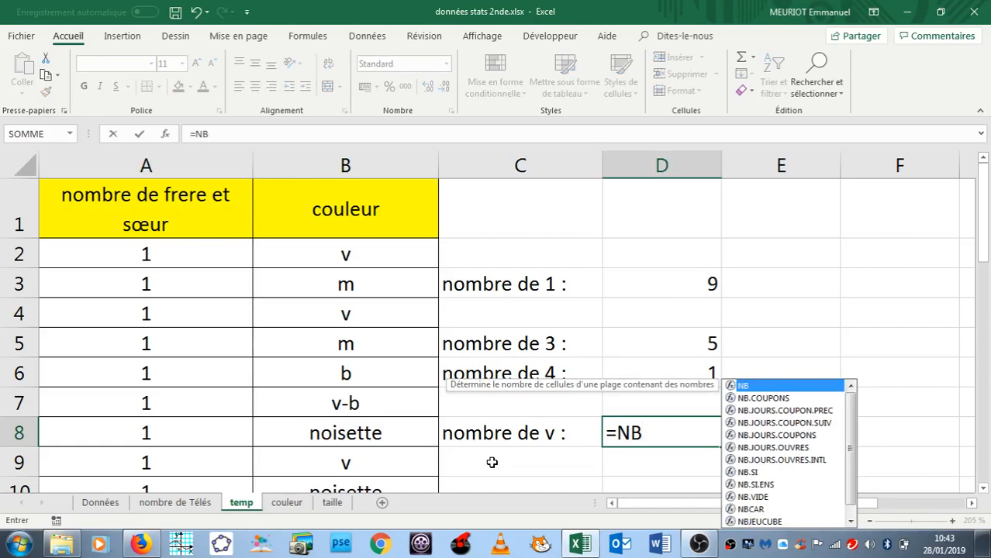
text(.S)
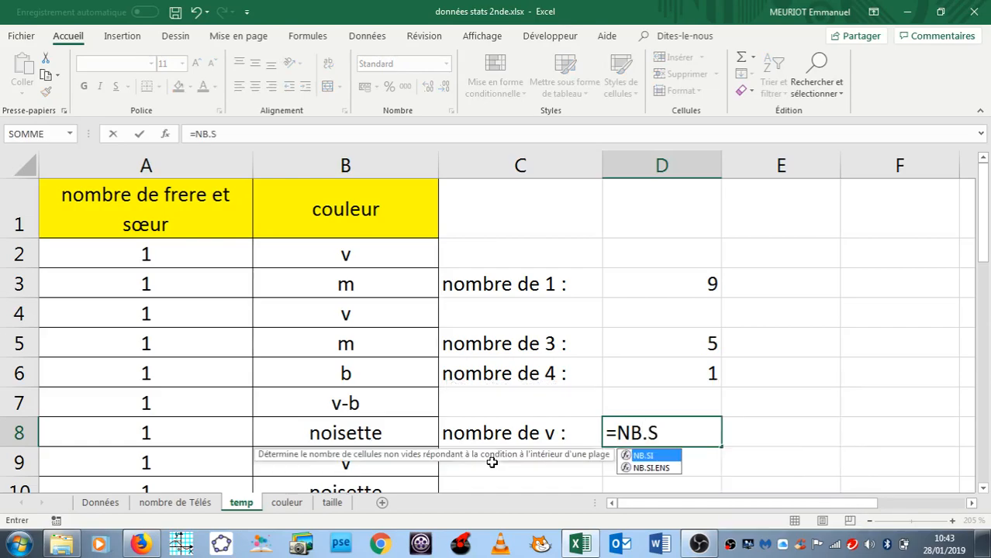
text(I()
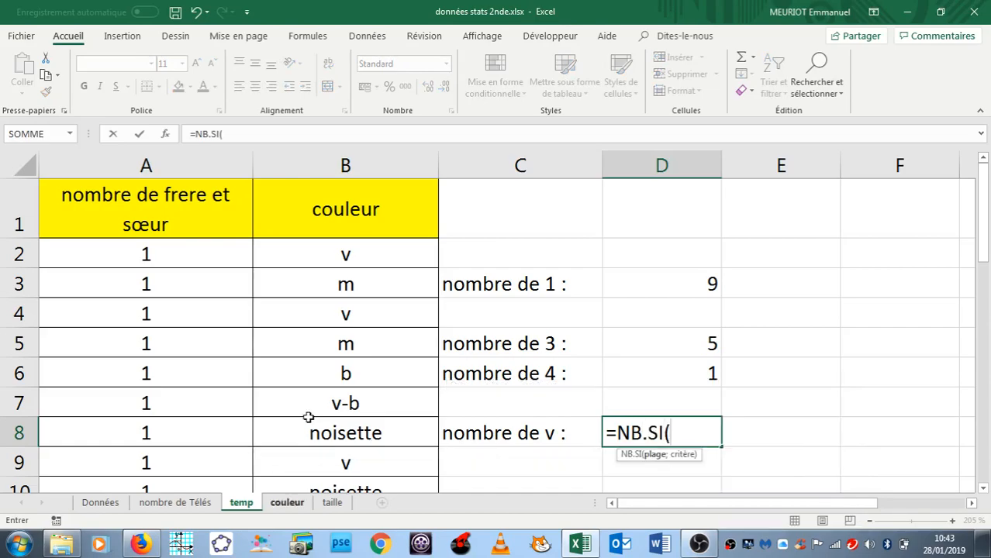
drag(332, 249, 327, 433)
drag(979, 451, 983, 178)
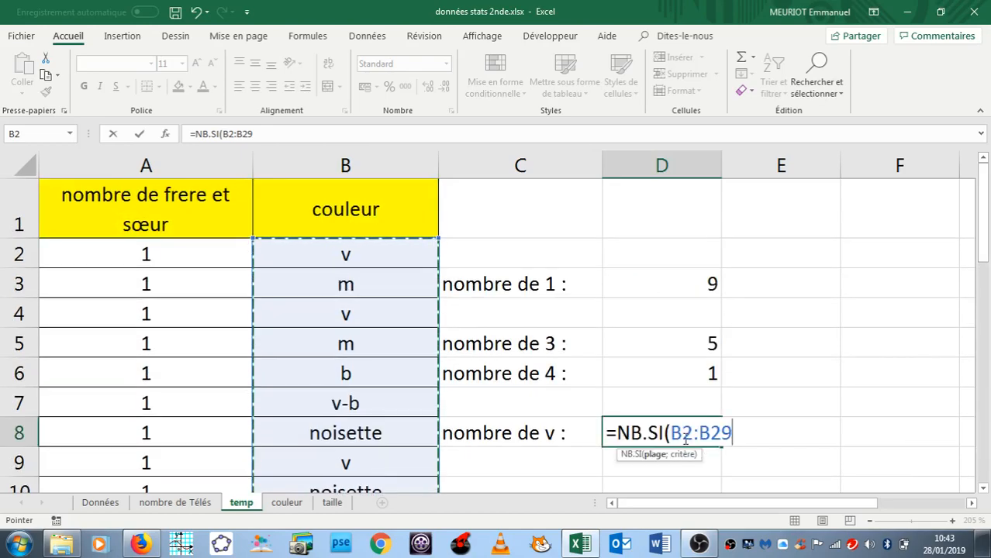
text(;)
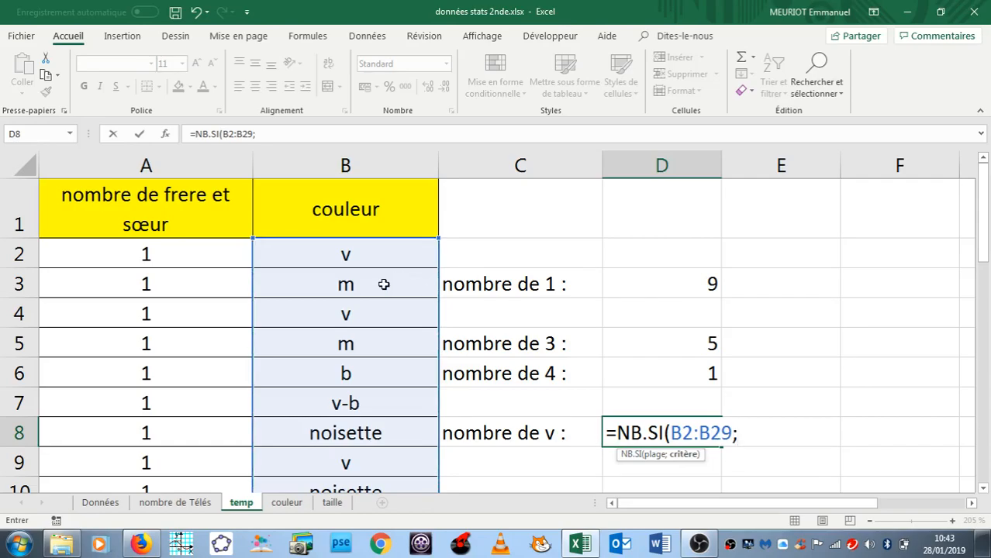
text("v")
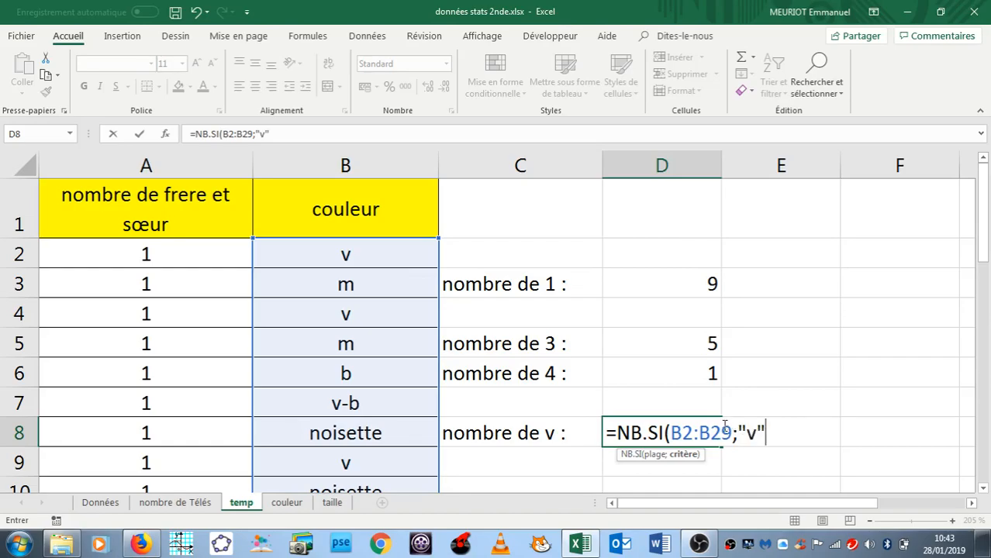
text())
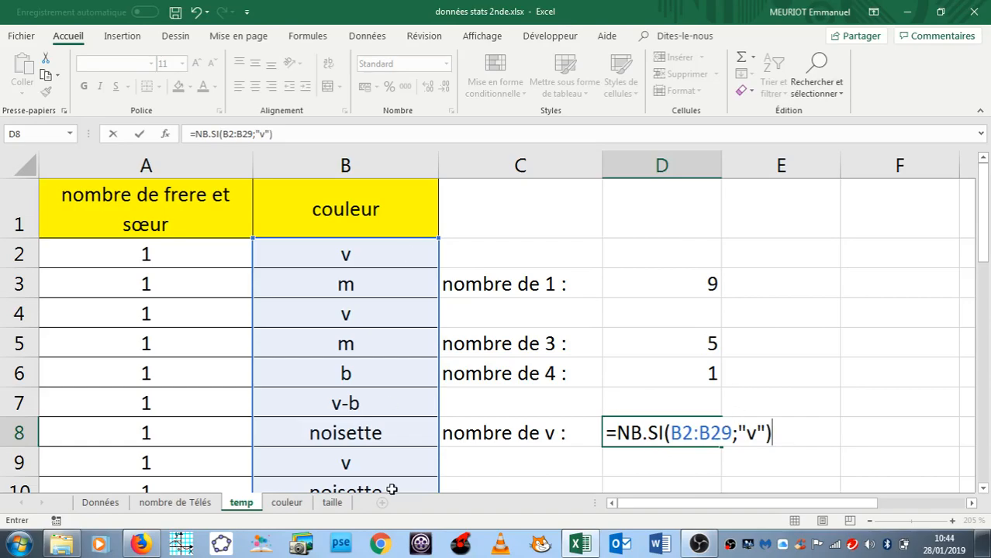
key(Return)
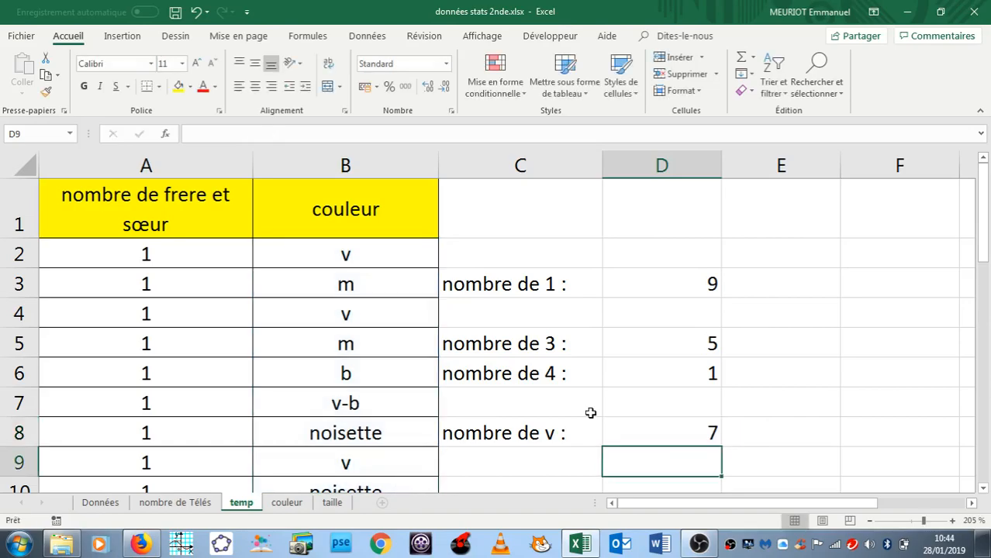